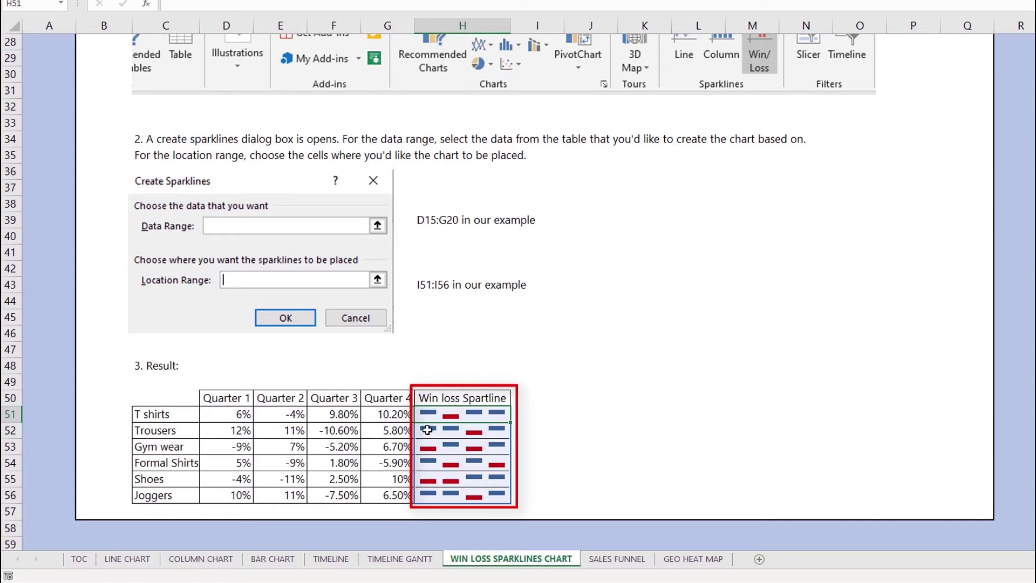
Compare the example win/loss sparklines for T shirts and Trousers with their quarterly percentages in the result table
click(537, 413)
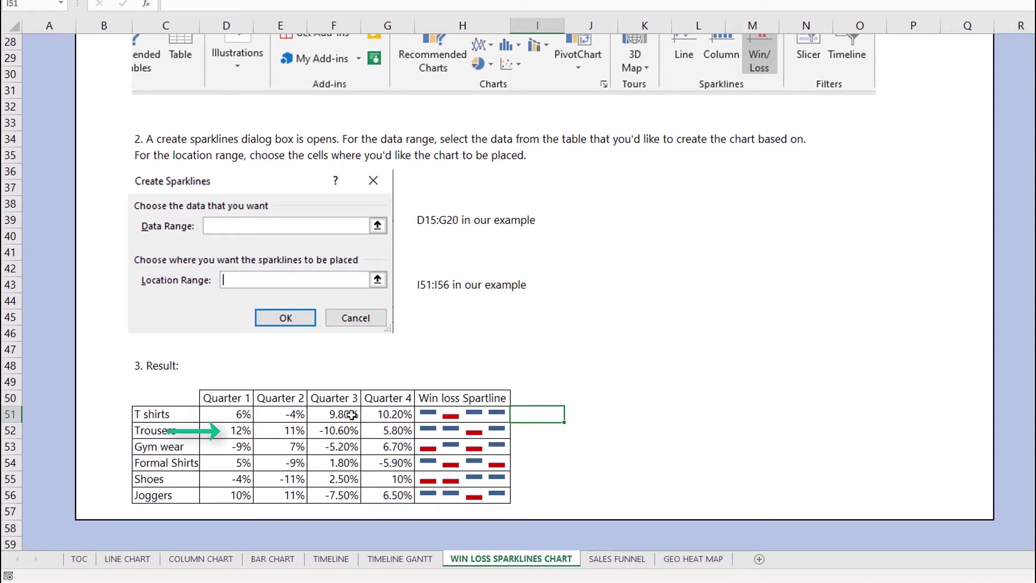
click(294, 413)
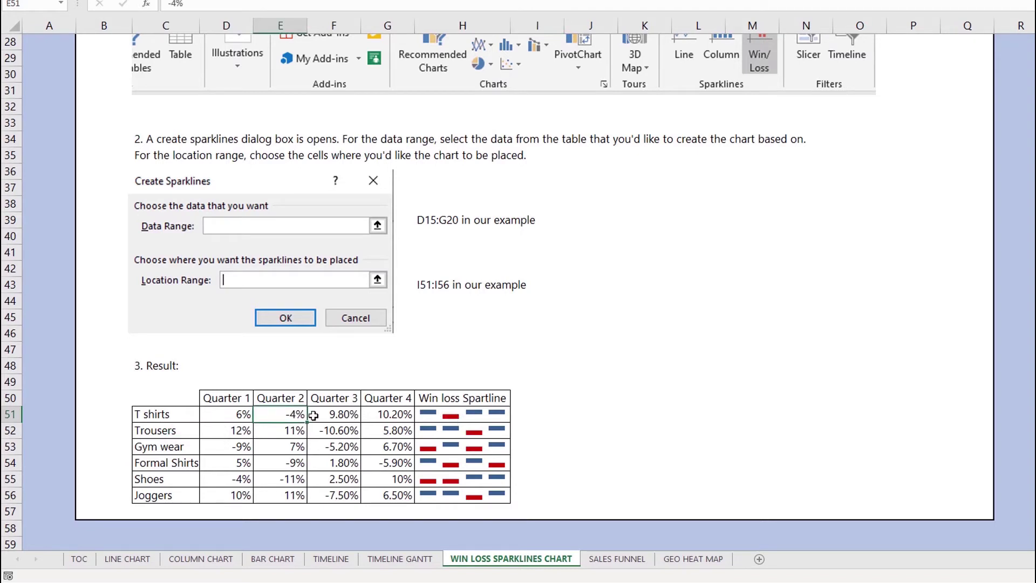
click(448, 417)
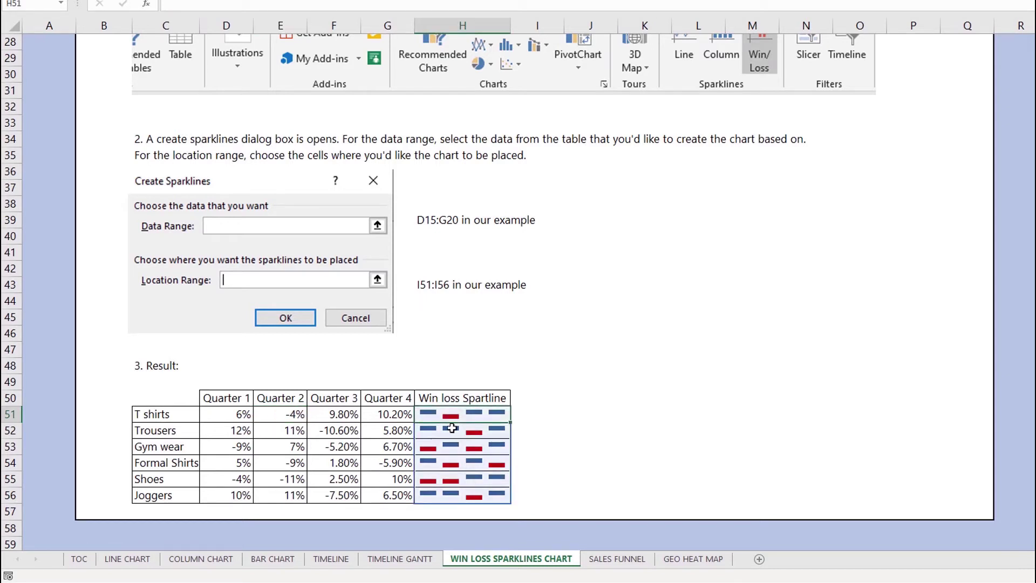
click(482, 433)
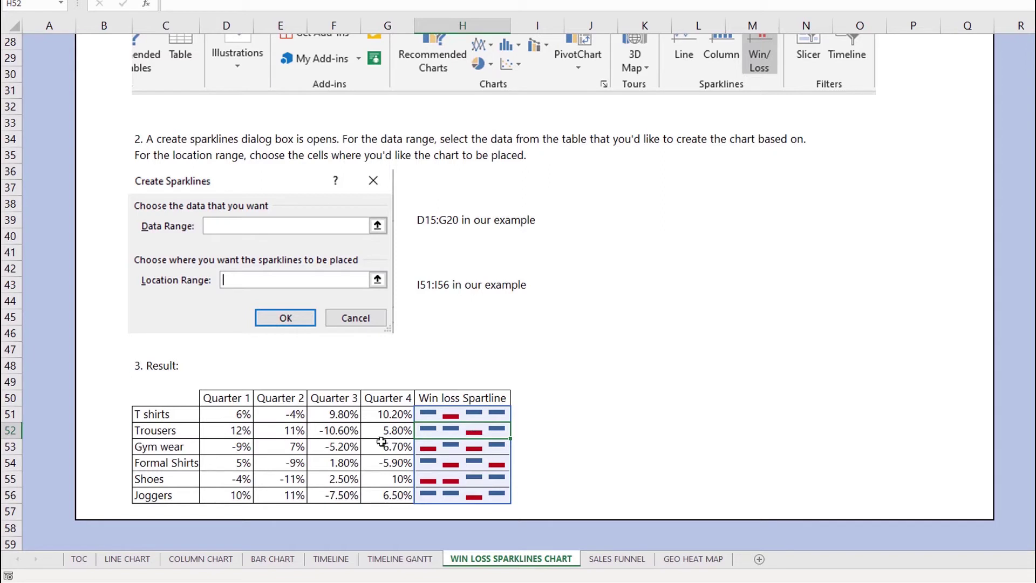
click(343, 431)
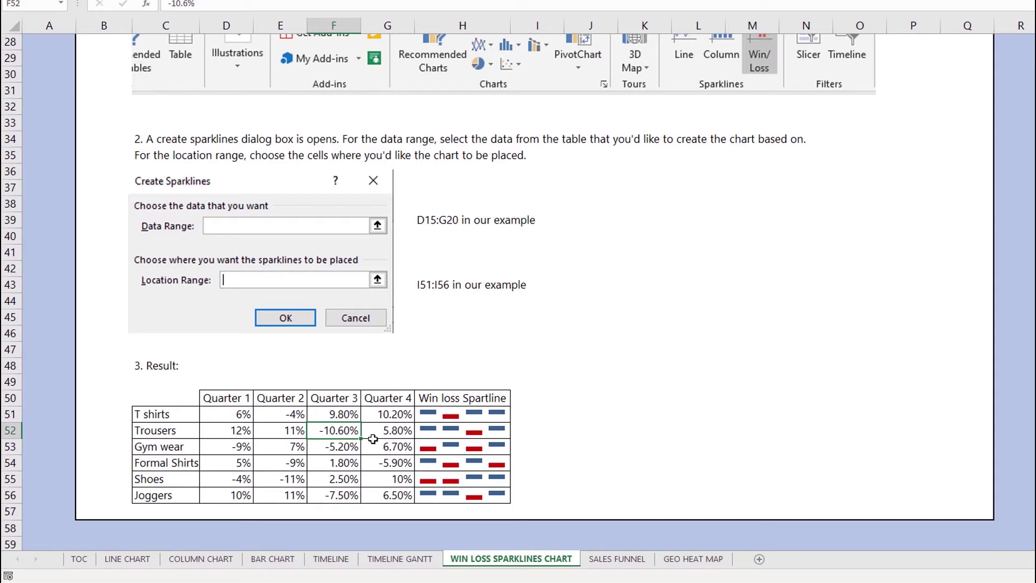
scroll(365, 430, up, 2)
scroll(365, 434, down, 2)
scroll(430, 419, up, 9)
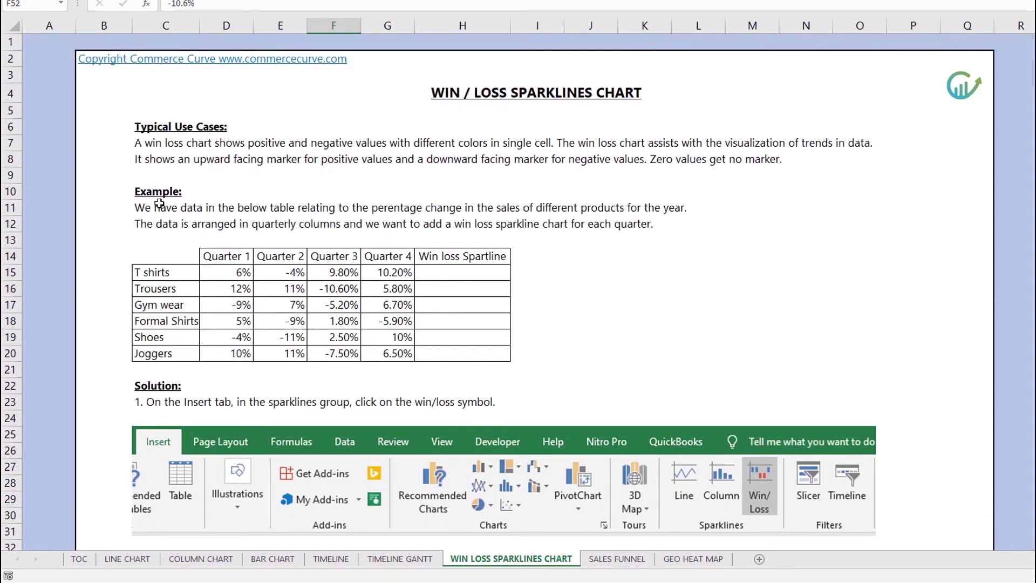
Start creating win/loss sparklines and set their data range to C15:G20, covering the product names and quarterly percentages
click(182, 257)
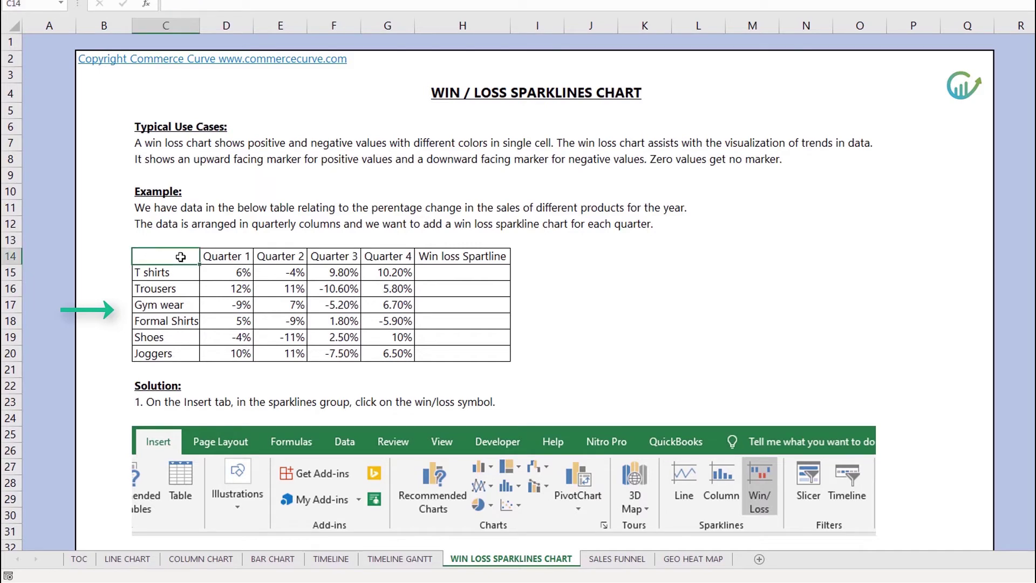
click(170, 336)
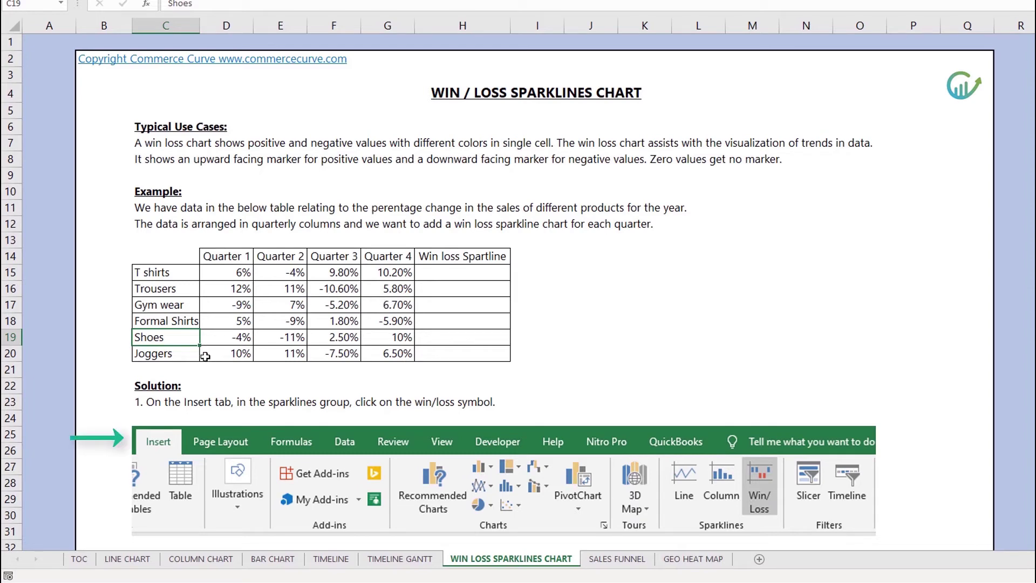
click(177, 358)
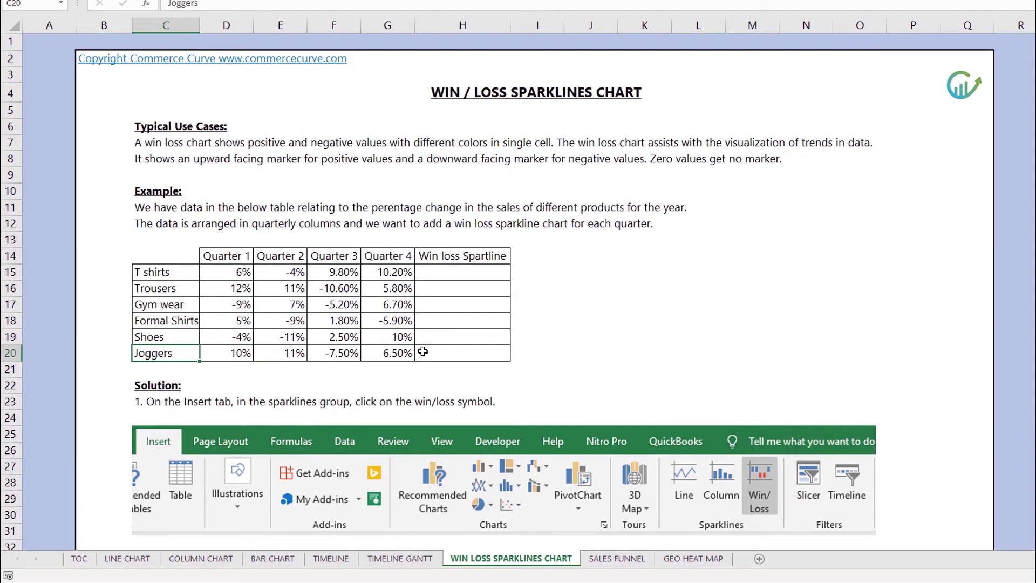
scroll(423, 351, down, 3)
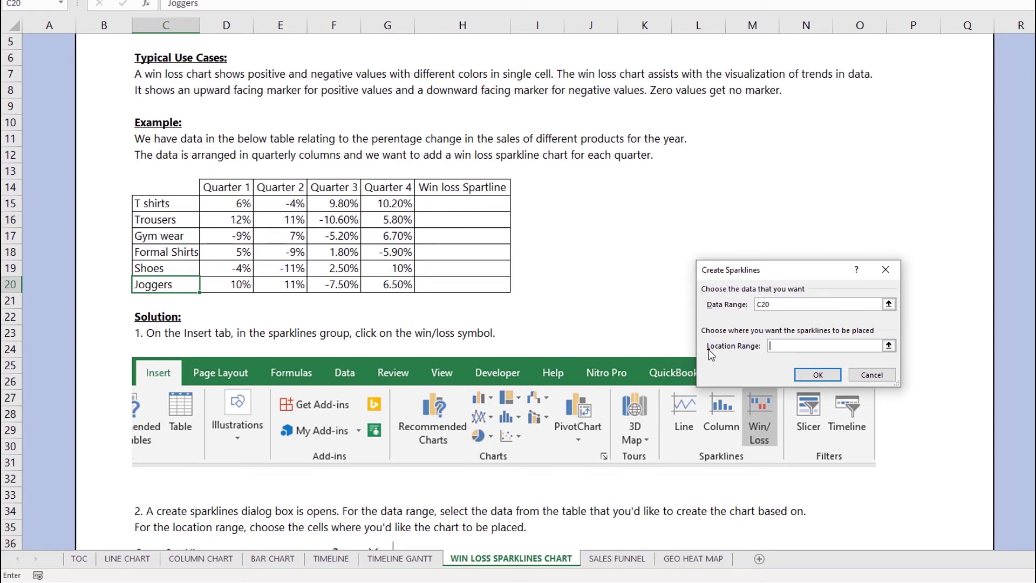
scroll(708, 349, down, 2)
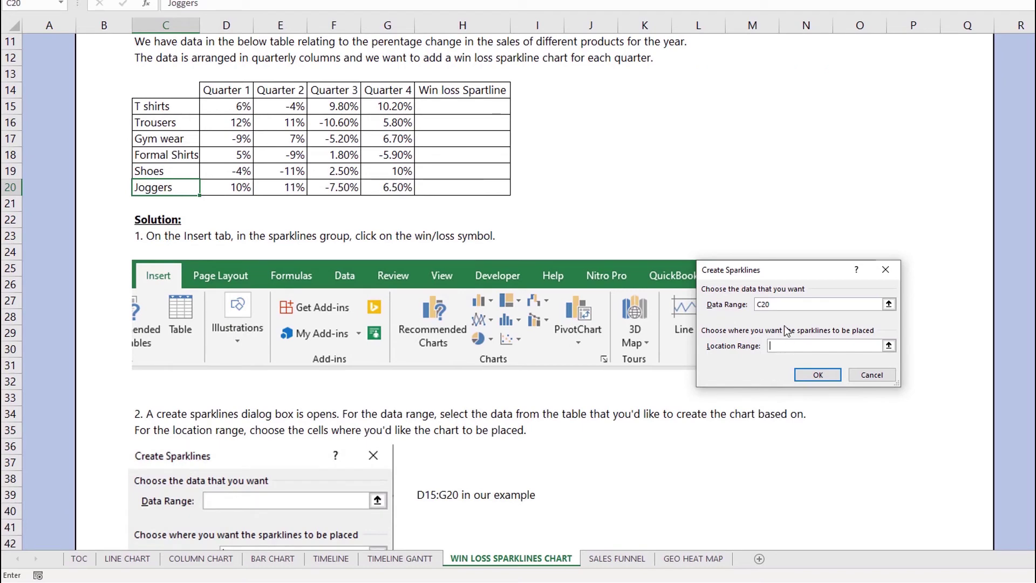
click(777, 305)
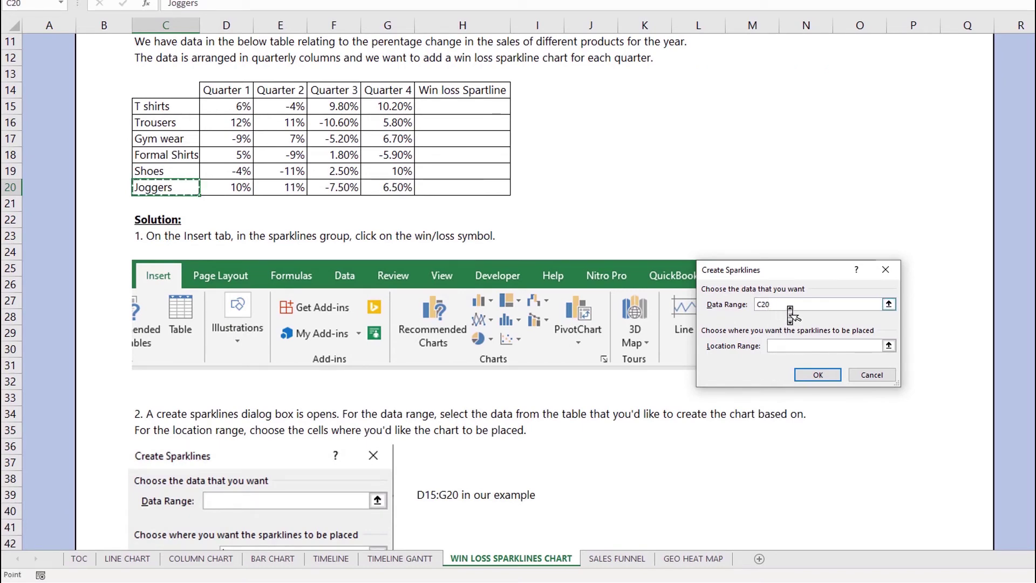
key(BackSpace)
key(BackSpace)
key(BackSpace)
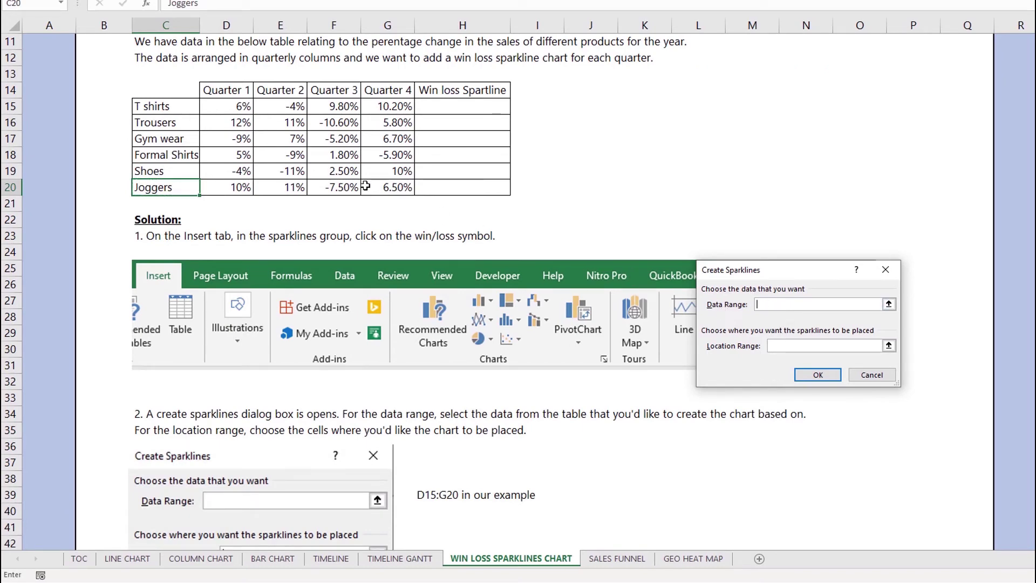
drag(176, 105, 391, 189)
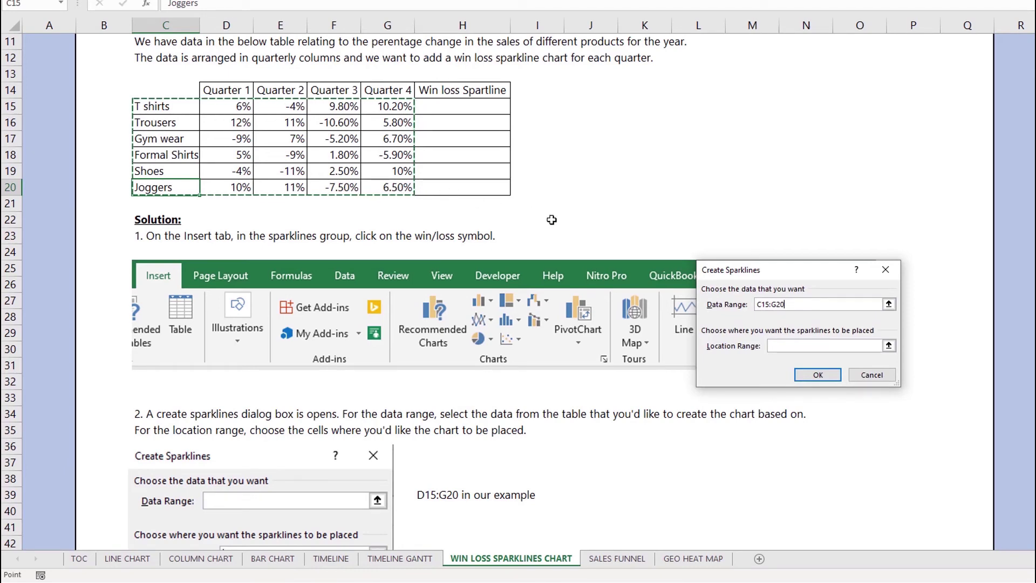
Place the win/loss sparklines in H15:H20 beside the product rows and create them
scroll(619, 414, down, 2)
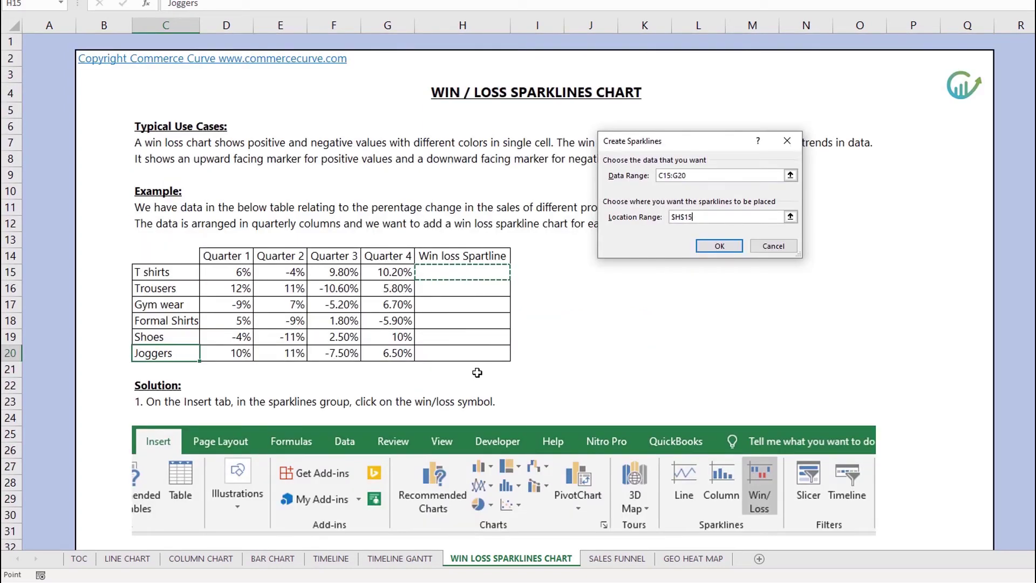
drag(463, 272, 478, 353)
click(735, 247)
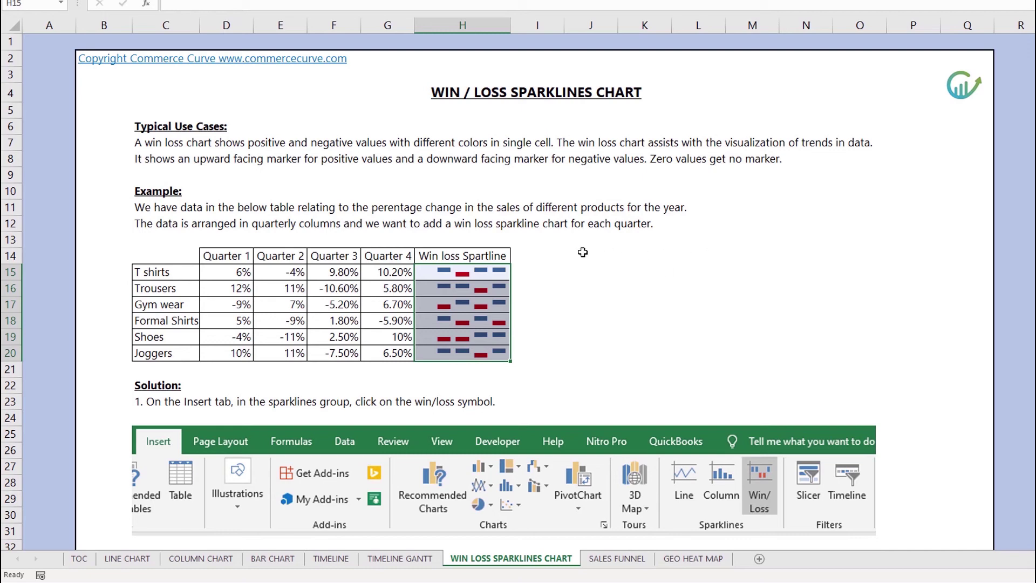
Correct the heading in H14 above the new sparklines to "Win loss Sparkline"
double_click(500, 256)
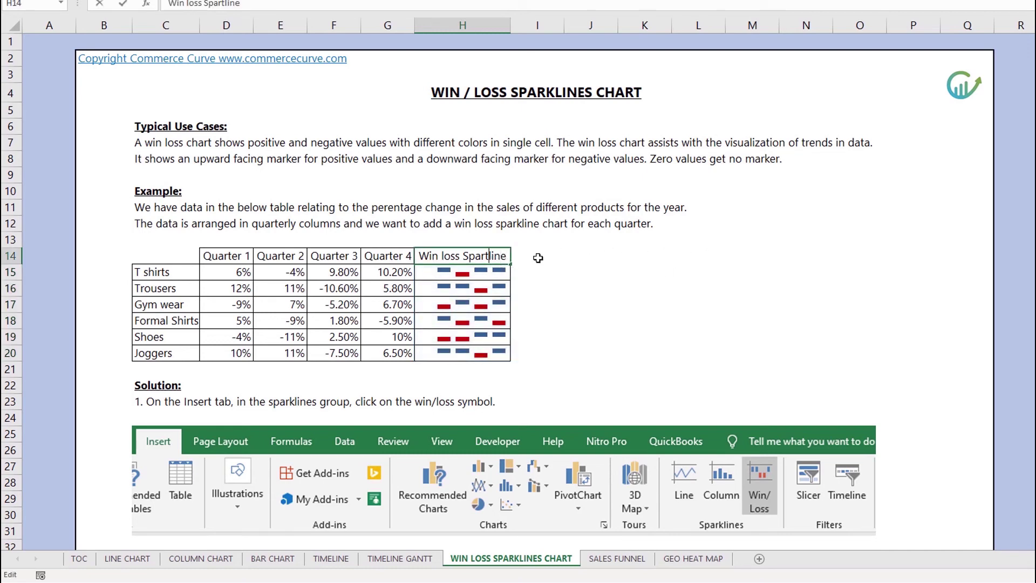
key(BackSpace)
key(BackSpace)
text(k)
key(BackSpace)
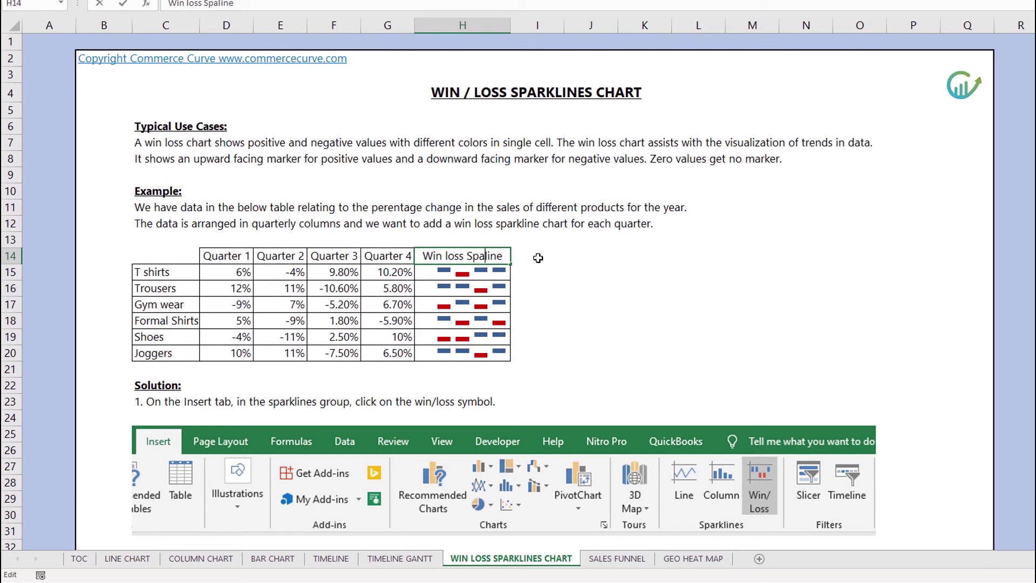
text(rk)
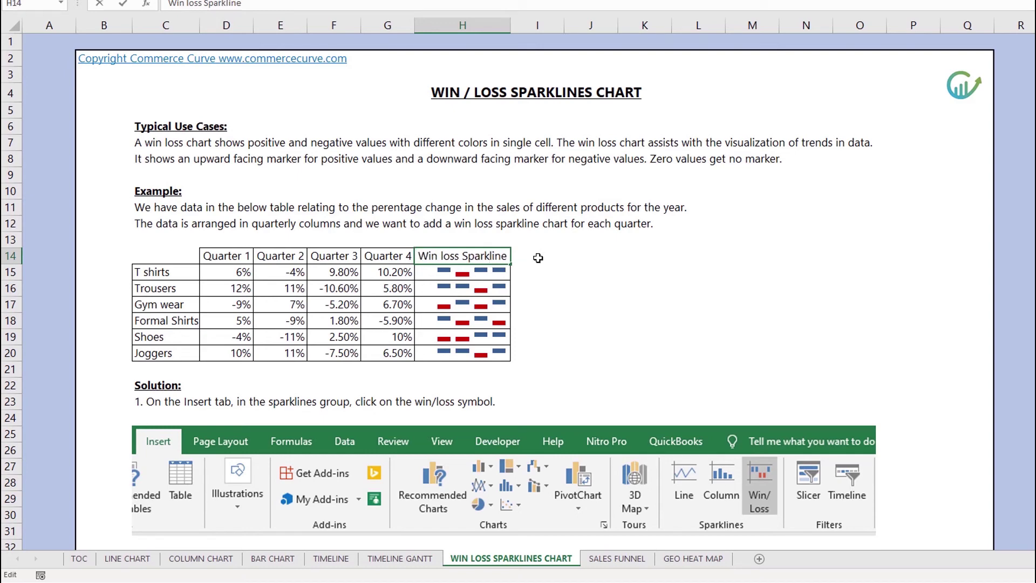
key(Return)
click(538, 258)
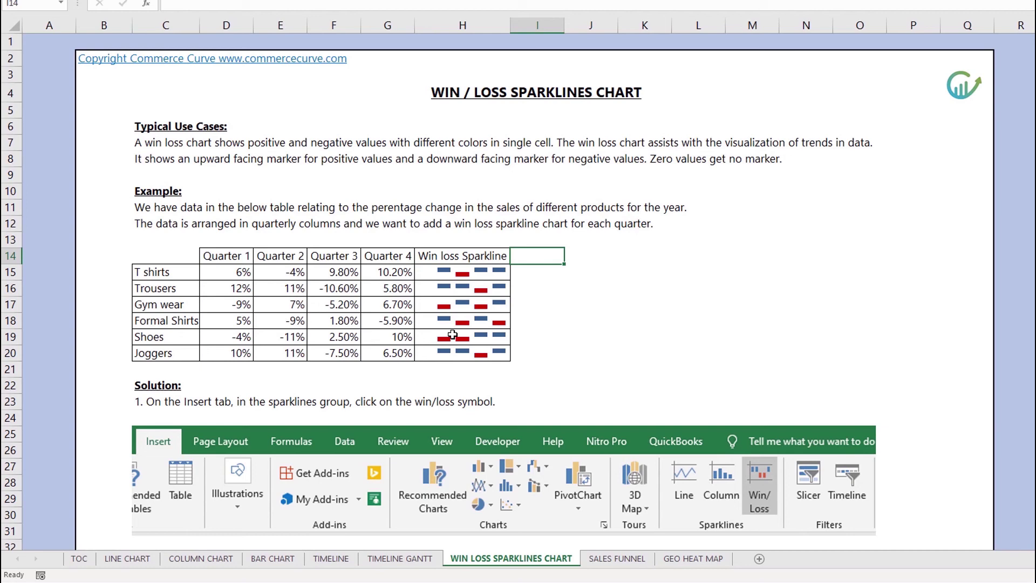
click(470, 288)
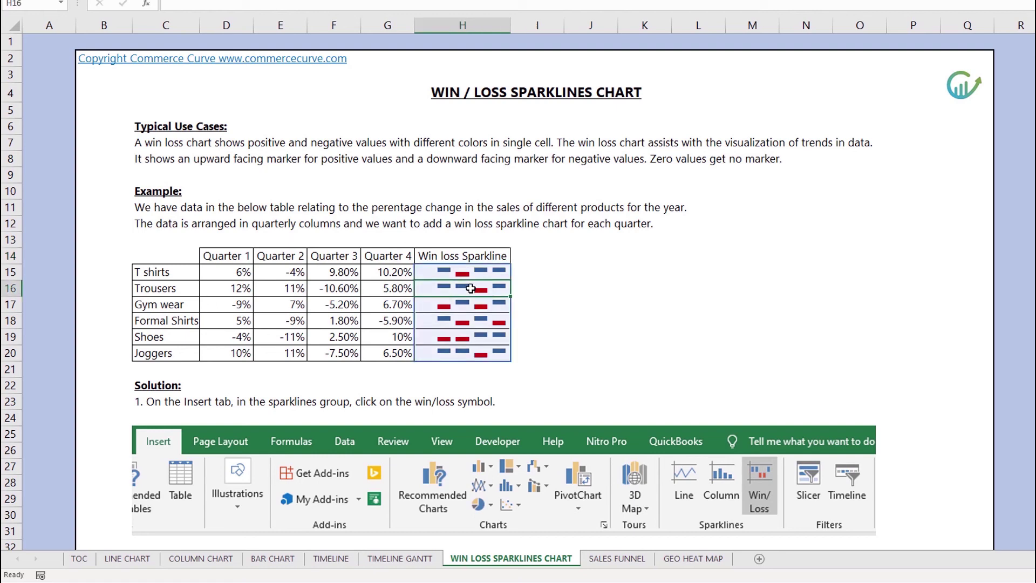